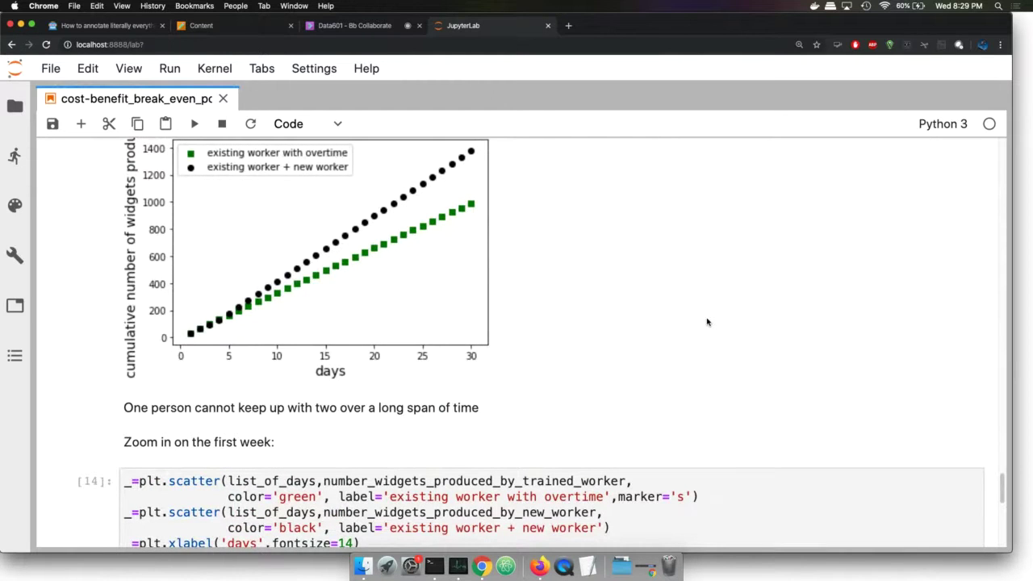
Review the notebook's cost-per-widget chart and the cumulative production chart for the first week.
scroll(707, 322, "up", 10)
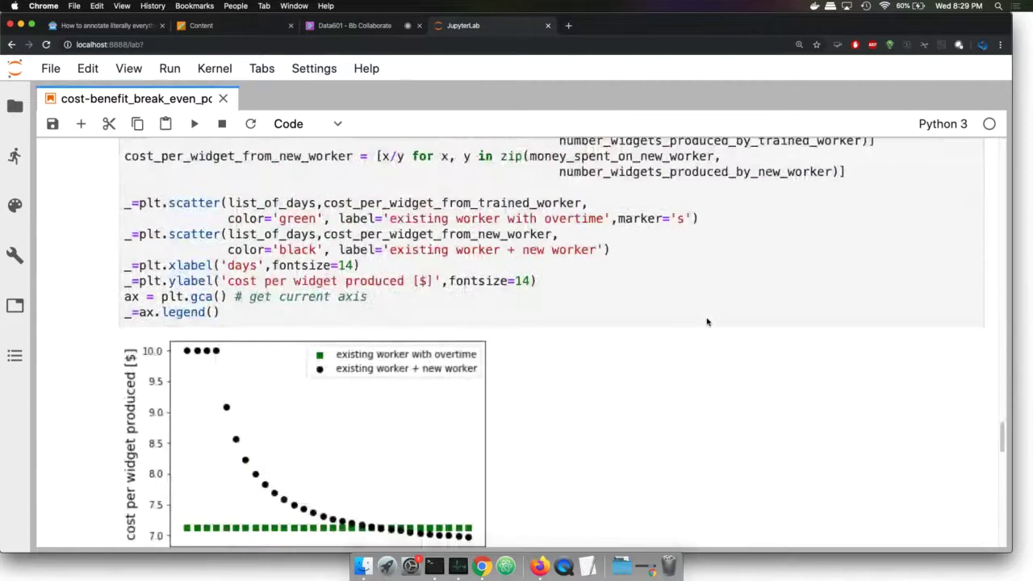
scroll(707, 324, "down", 1)
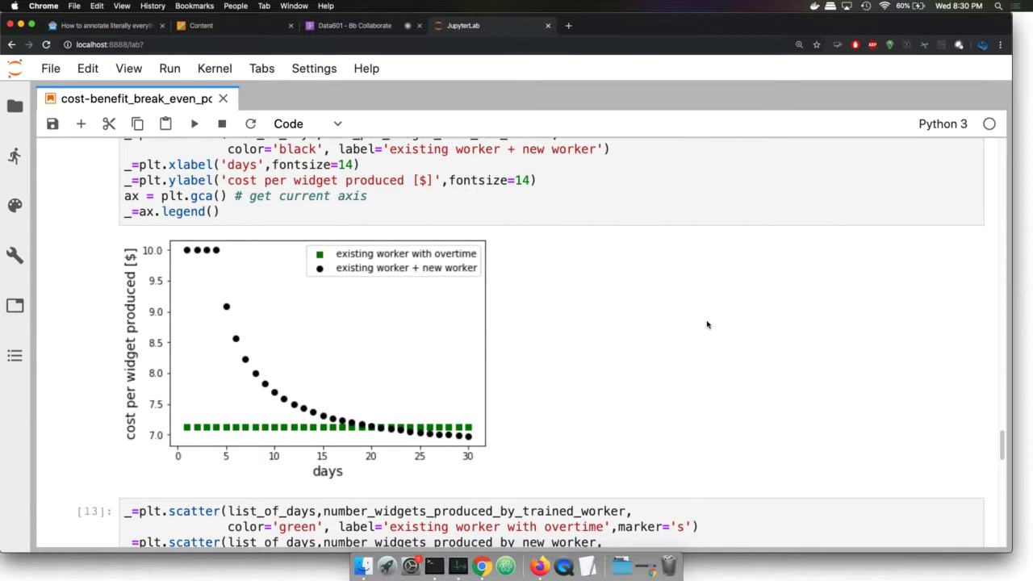
scroll(707, 325, "down", 10)
scroll(707, 324, "up", 2)
scroll(707, 325, "down", 1)
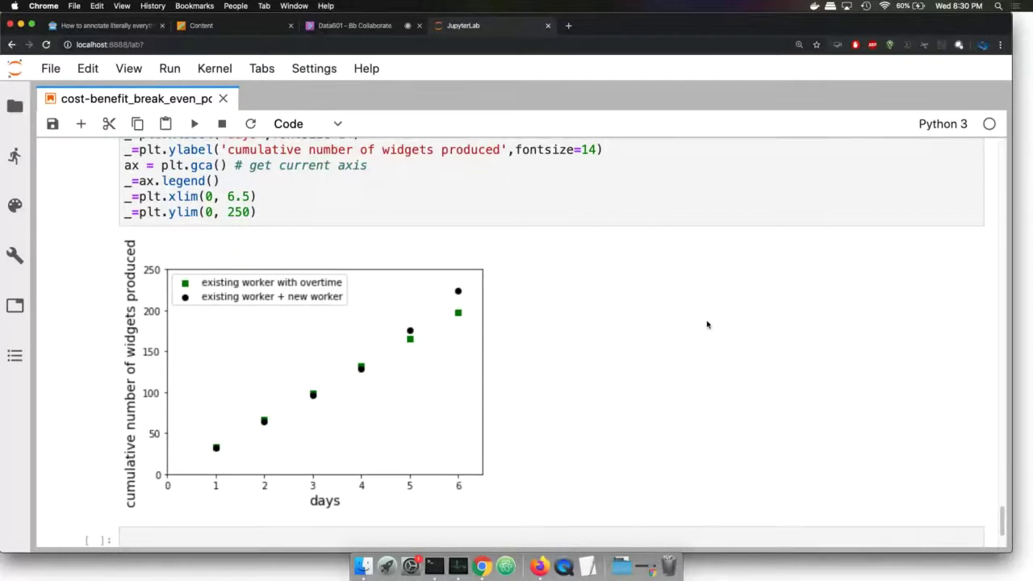
scroll(707, 324, "down", 2)
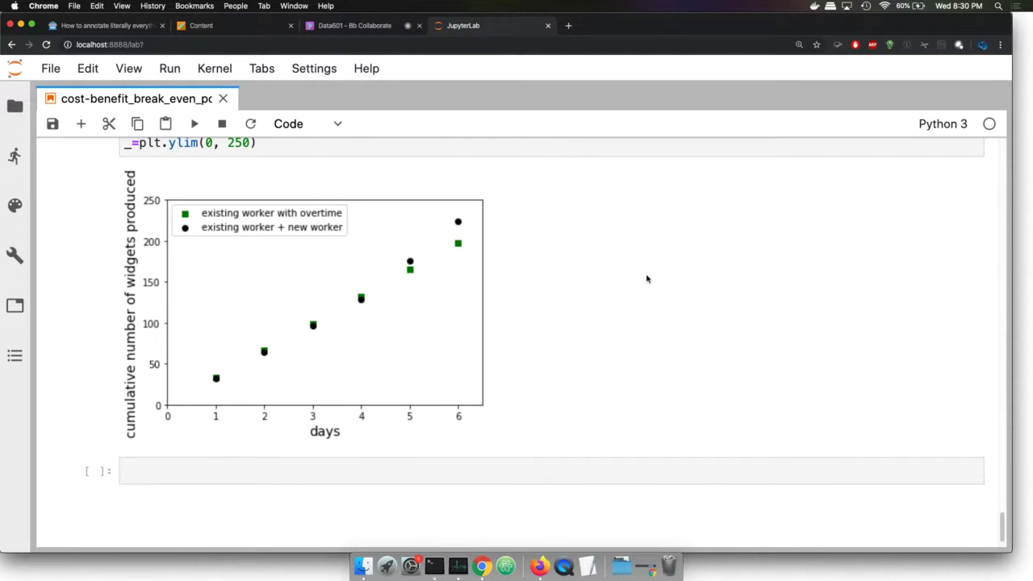
Switch to Firefox, leave the slideshow and bring up the week_14_cost-benefit_calculation workbook, closing the duplicate copy opened from OneDrive.
key("super+Tab")
key("super+Tab")
key("super+Tab")
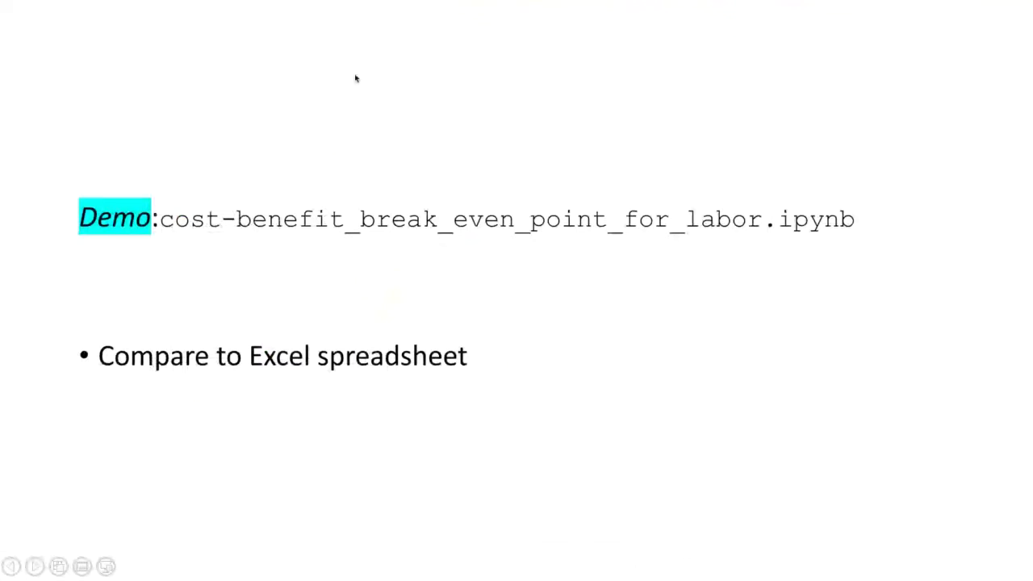
left_click(334, 70)
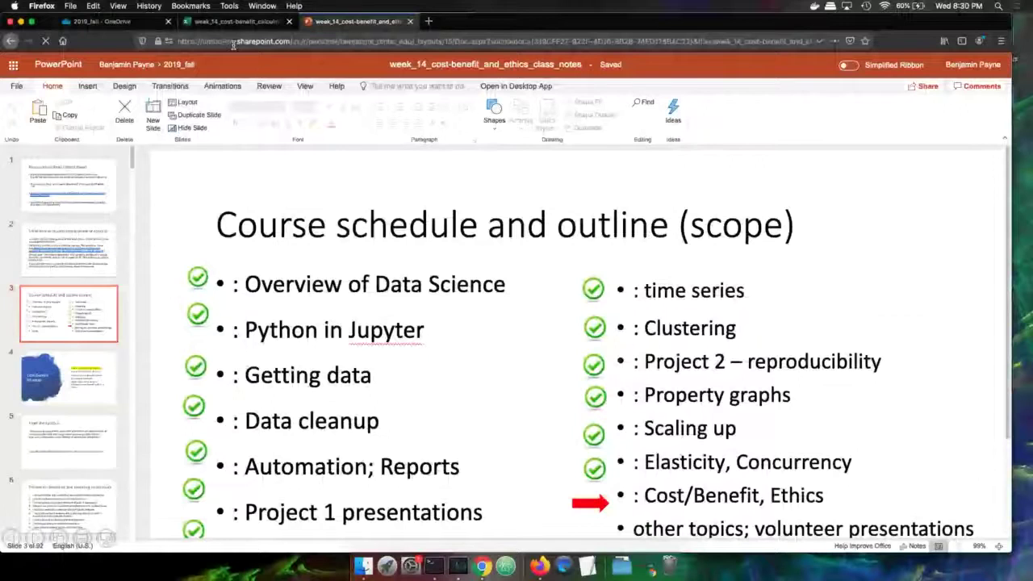
left_click(137, 24)
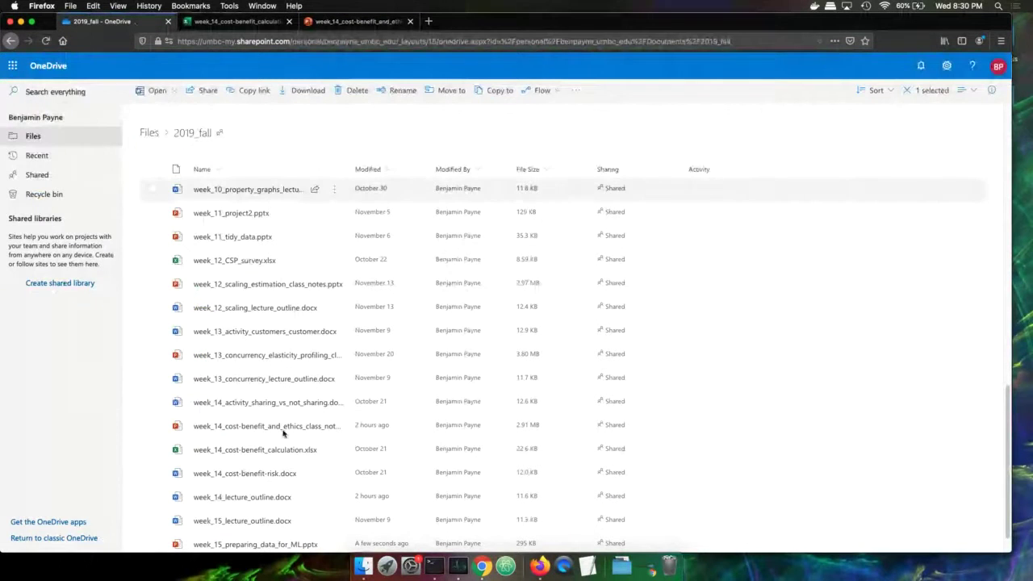
left_click(227, 456)
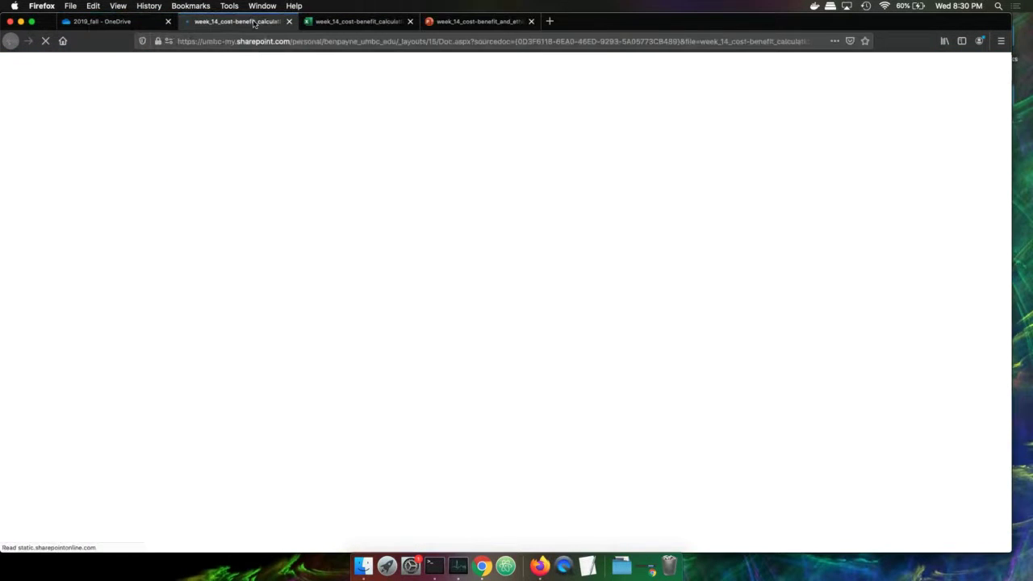
left_click(154, 19)
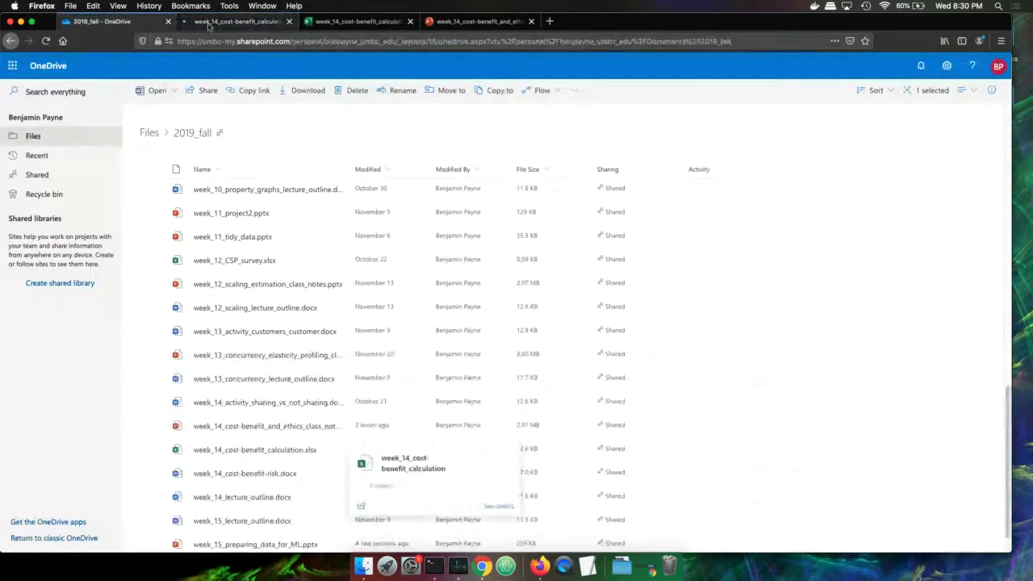
left_click(289, 22)
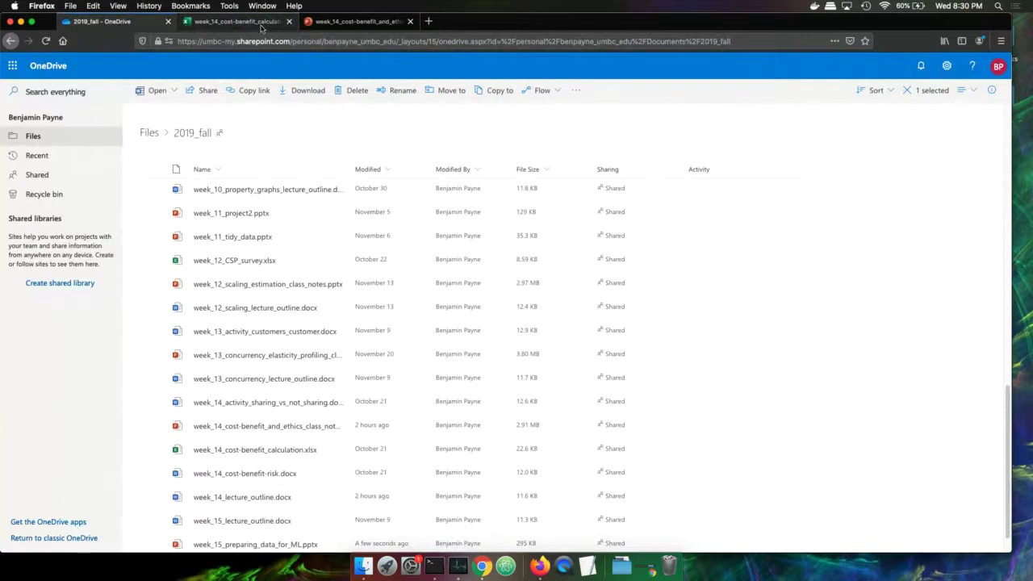
left_click(246, 22)
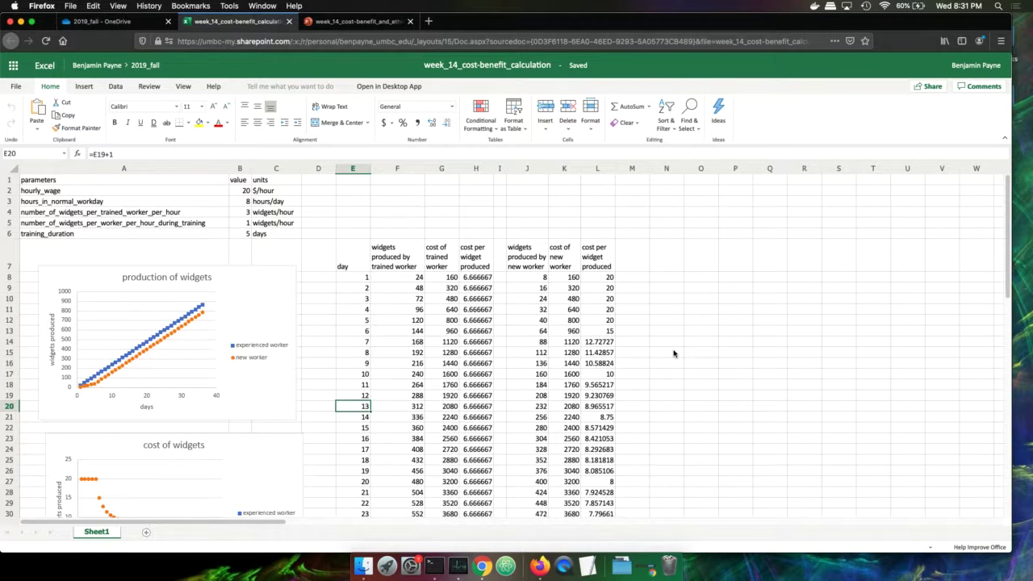
Examine the hourly_wage parameter in B2 and the worker cost table with its two charts.
left_click(240, 191)
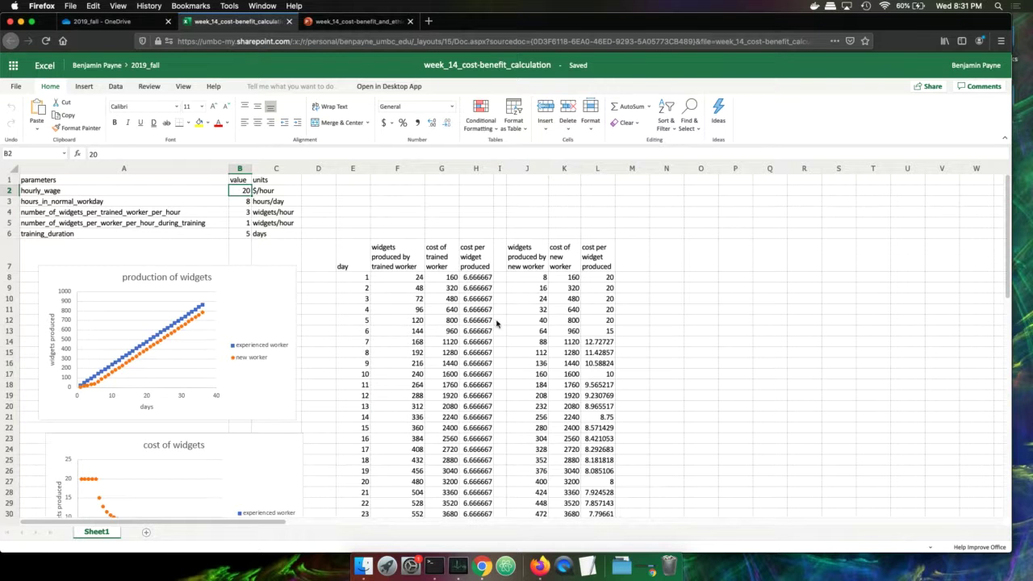
scroll(558, 349, "down", 8)
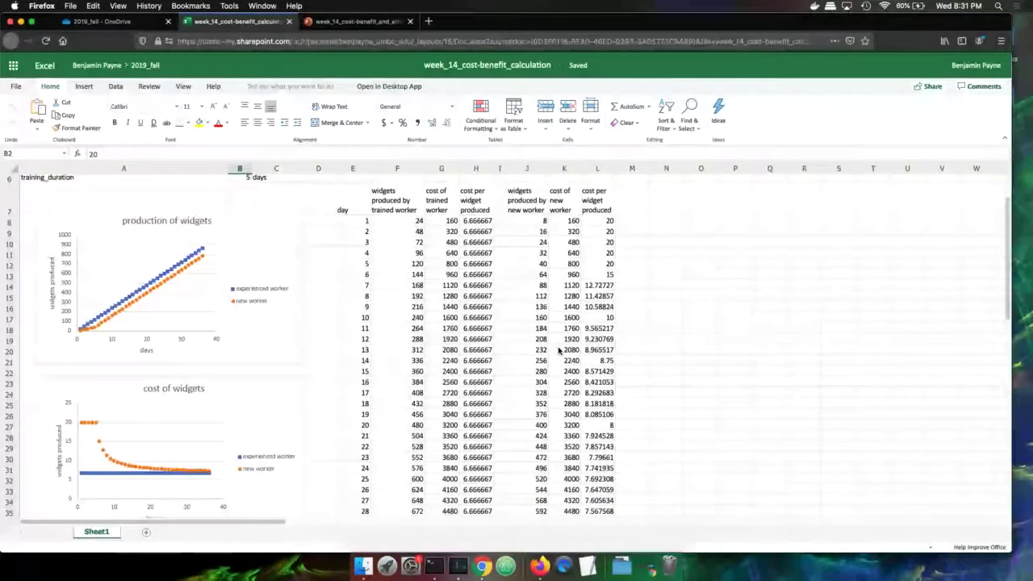
scroll(558, 350, "up", 8)
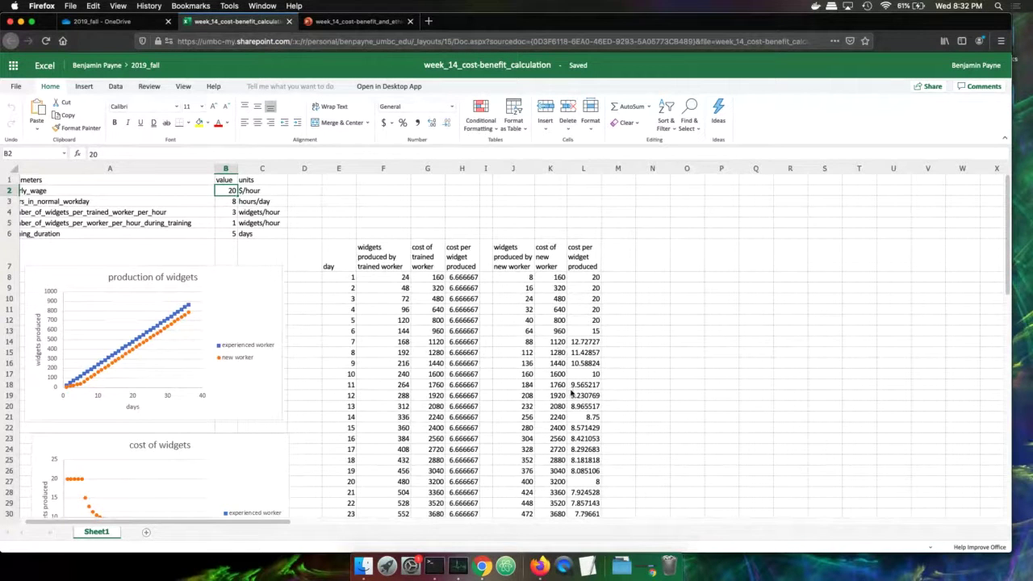
Change the new worker's cost-per-widget formula in L14 to =K14/J15.
left_click(586, 343)
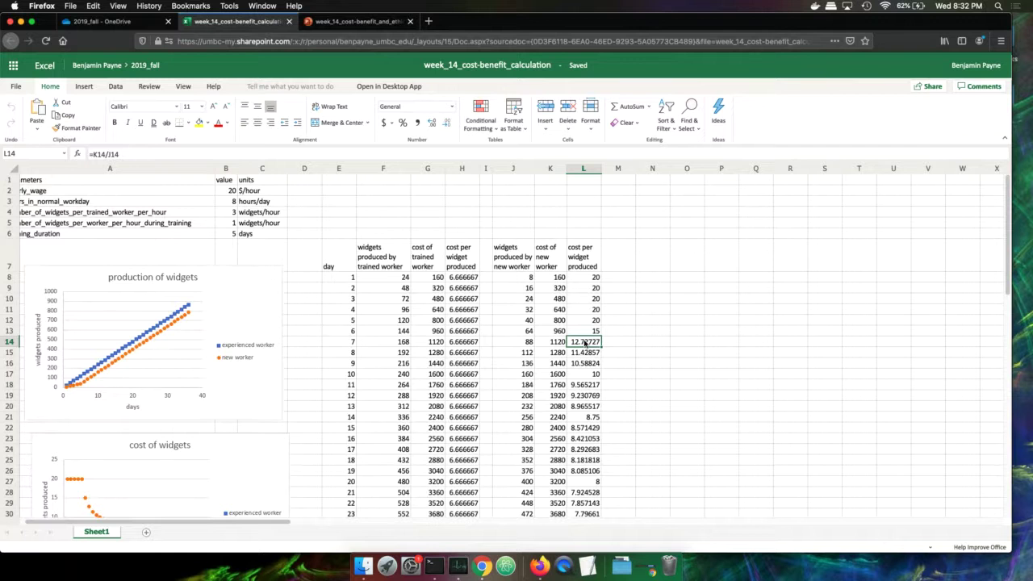
left_click_drag(585, 343, 514, 342)
left_click(584, 343)
left_click(351, 151)
key("BackSpace")
type("5")
key("ctrl+Return")
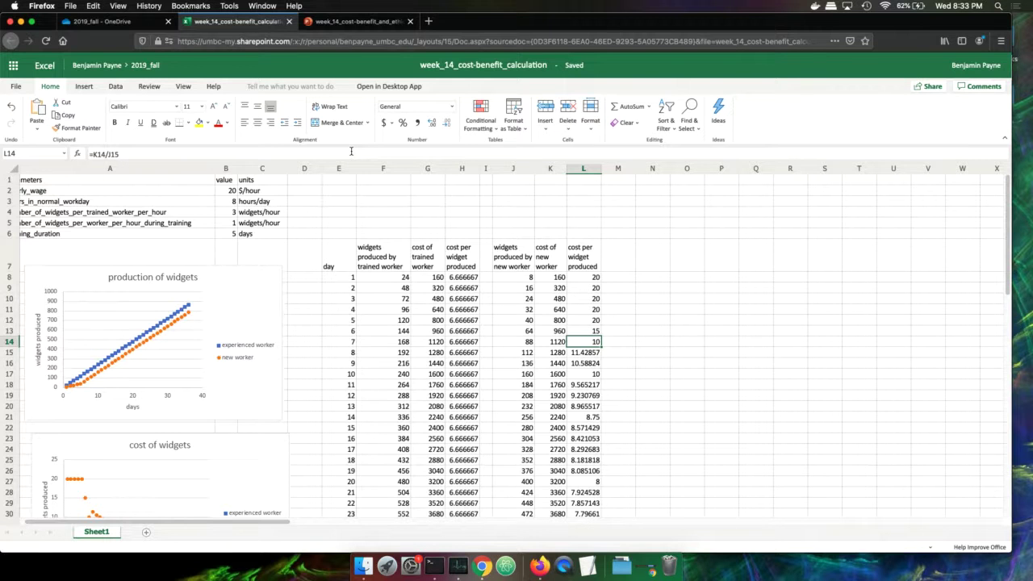
Step through cells L8 to L14 to compare the formulas in the new worker's cost-per-widget column.
key("Up")
key("Up")
key("Up")
key("Up")
key("Up")
key("Down")
key("Up")
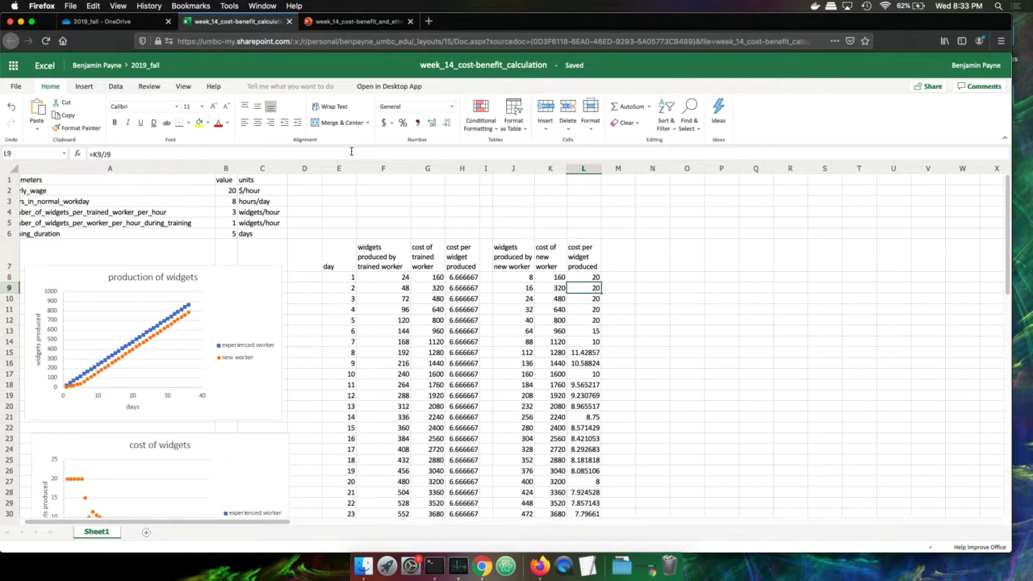
key("Up")
key("shift+Down")
key("shift+Down")
key("shift+Down")
key("shift+Down")
key("shift+Down")
key("shift+Down")
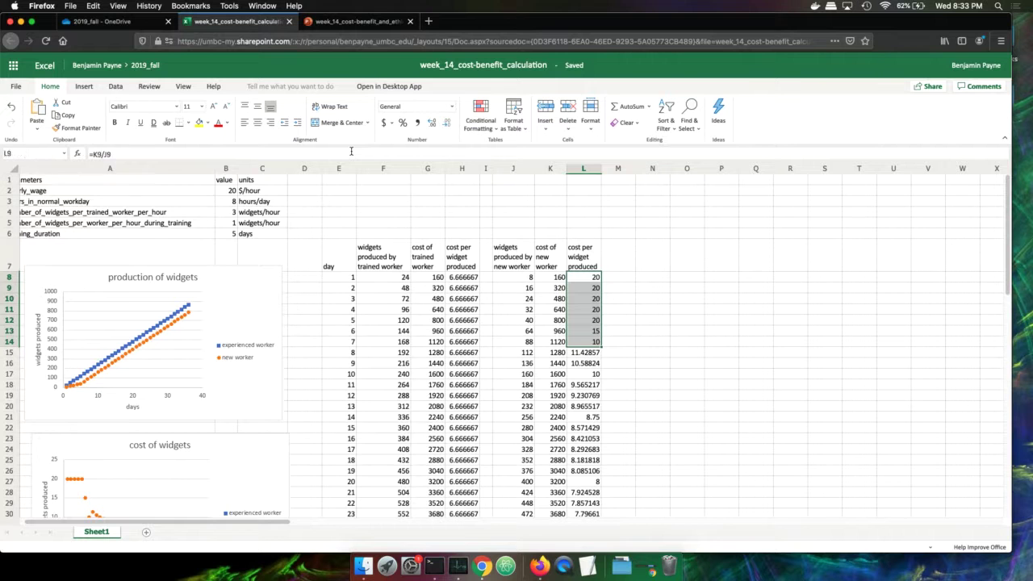
key("Down")
key("Down")
key("Down")
key("Down")
key("Down")
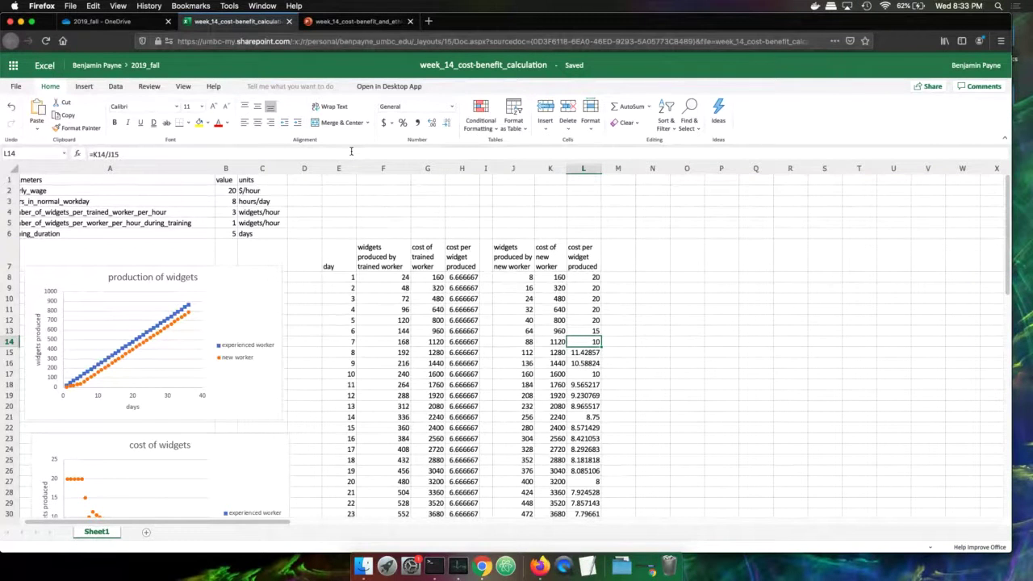
Switch to the JupyterLab notebook in Chrome and examine the loop that computes overtime and new-worker costs.
key("super+Tab")
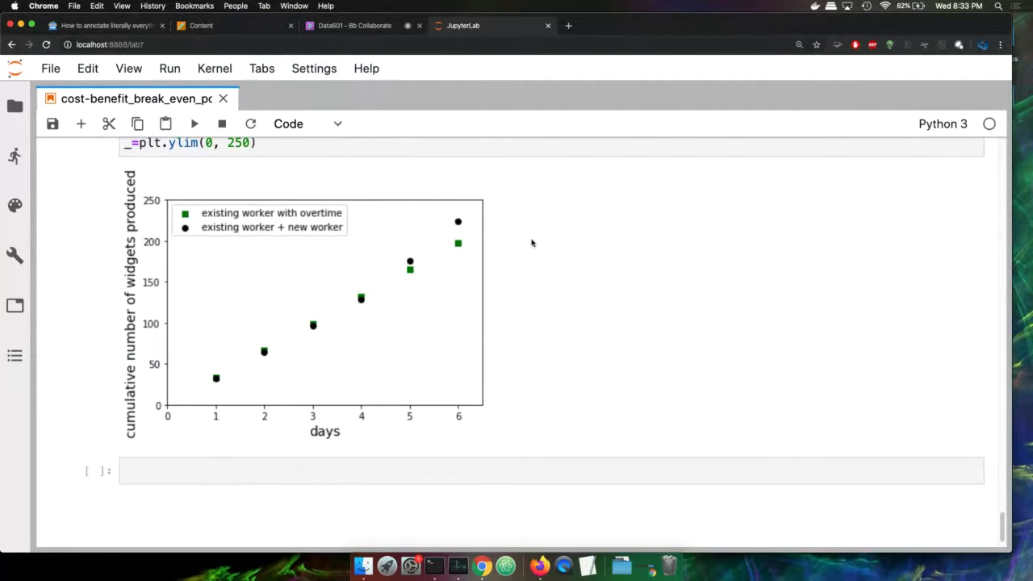
scroll(531, 242, "up", 15)
scroll(531, 242, "up", 2)
scroll(531, 242, "down", 6)
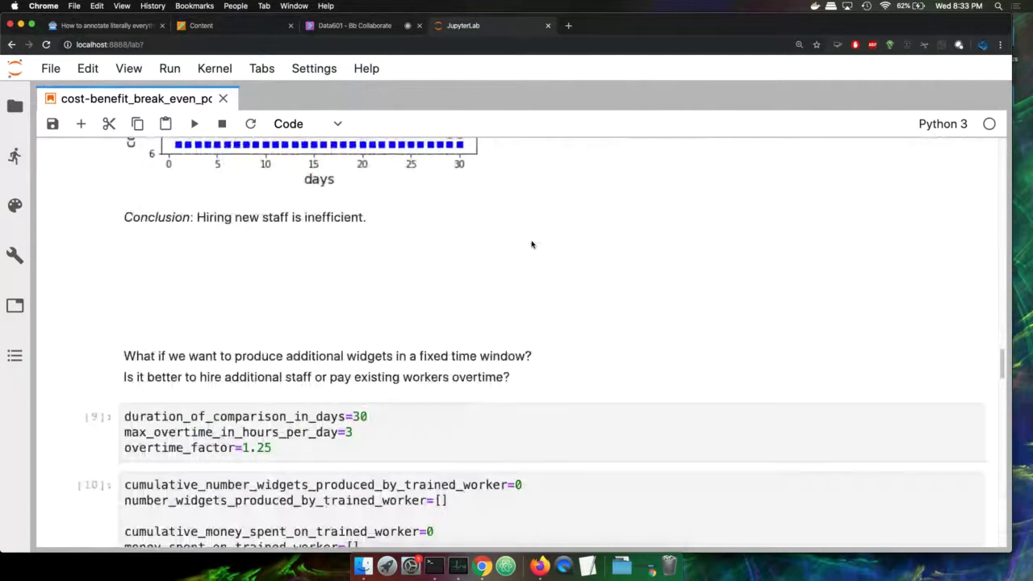
scroll(532, 244, "down", 5)
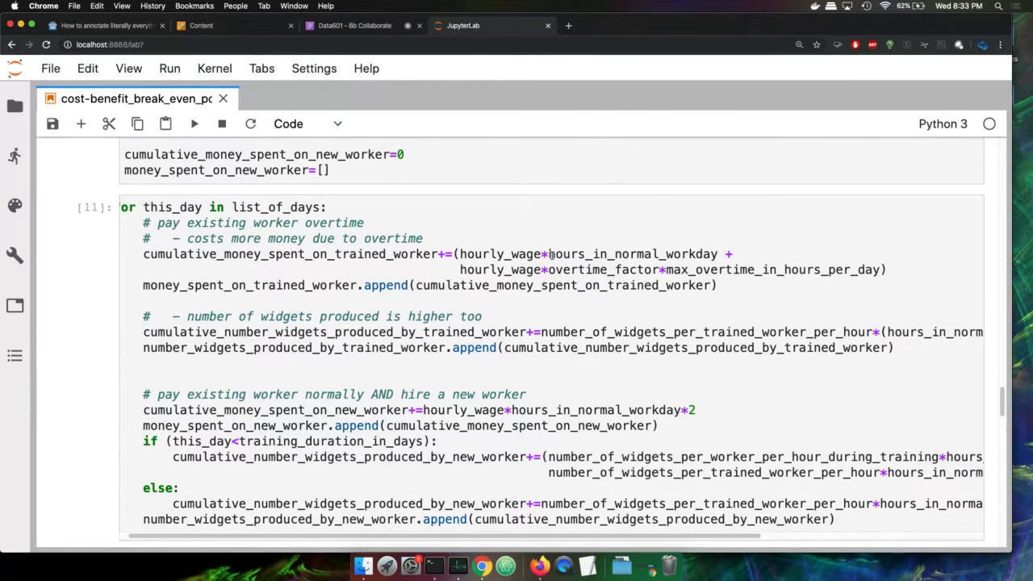
Return to the cost-benefit workbook in Firefox and undo the formula change in L14.
key("super+Tab")
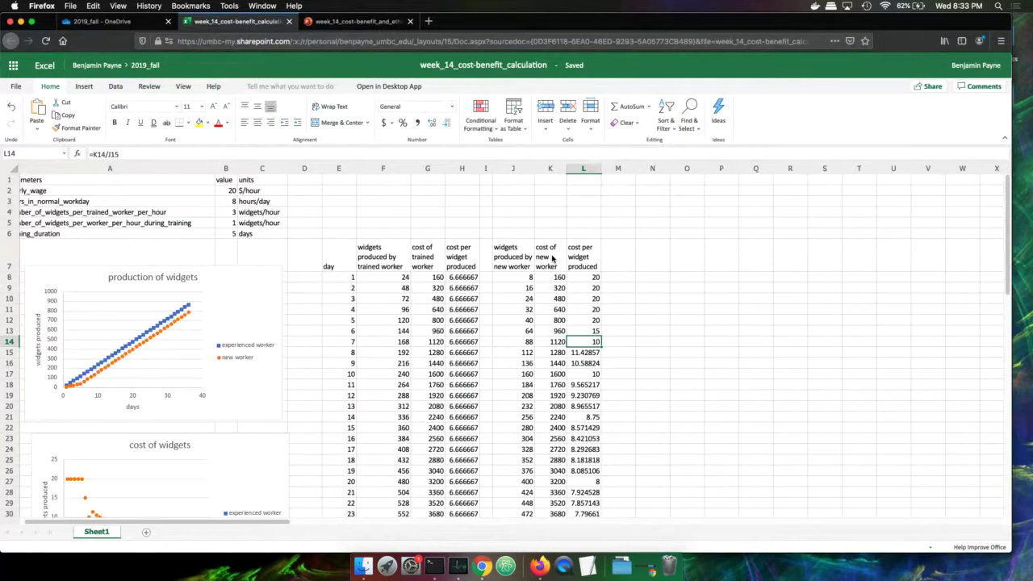
key("super+z")
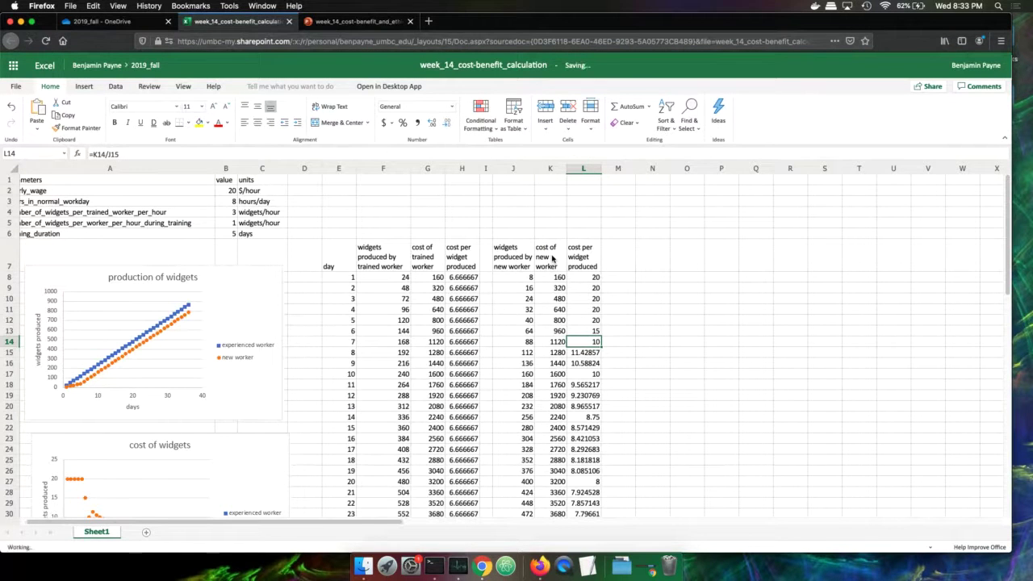
left_click(645, 281)
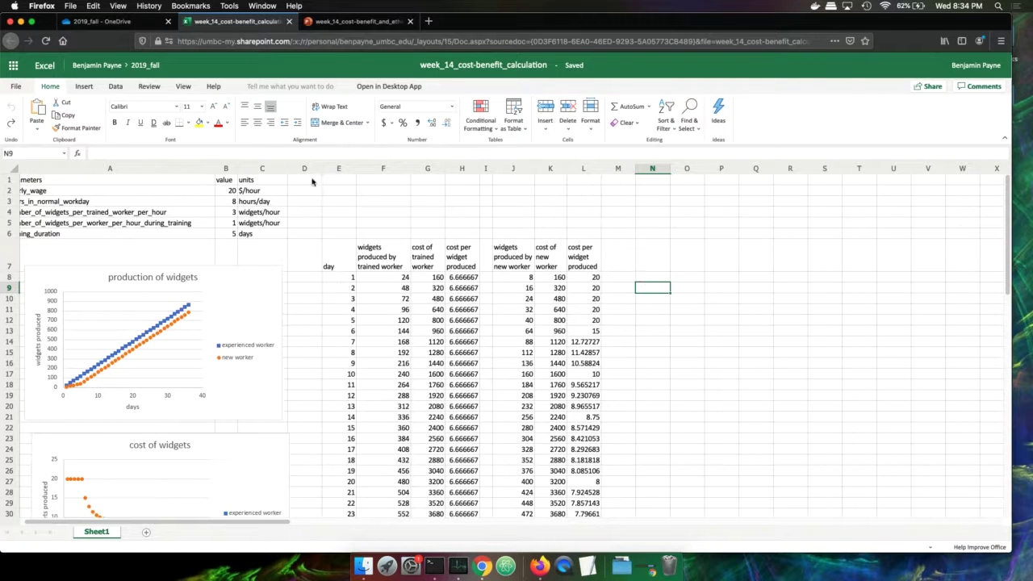
Set the hourly_wage parameter in B2 to 25.
left_click(223, 193)
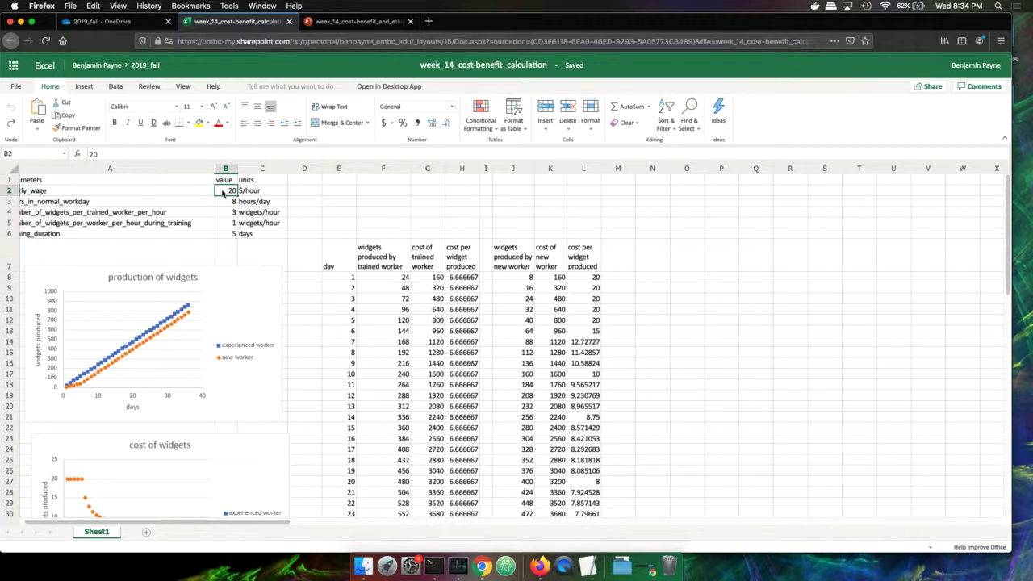
type("25")
key("Tab")
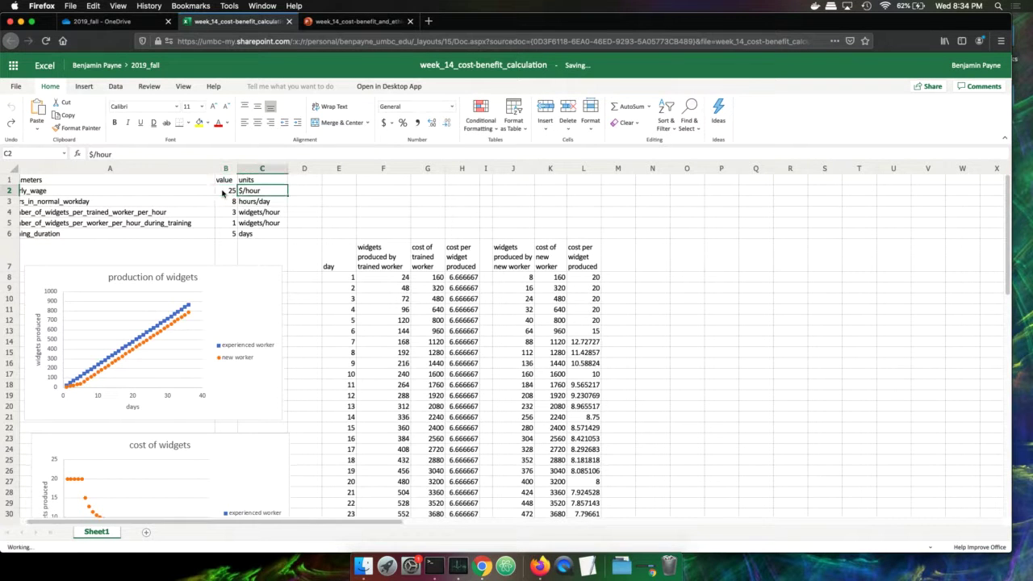
Set the hourly_wage parameter in B2 back to 20.
left_click(224, 192)
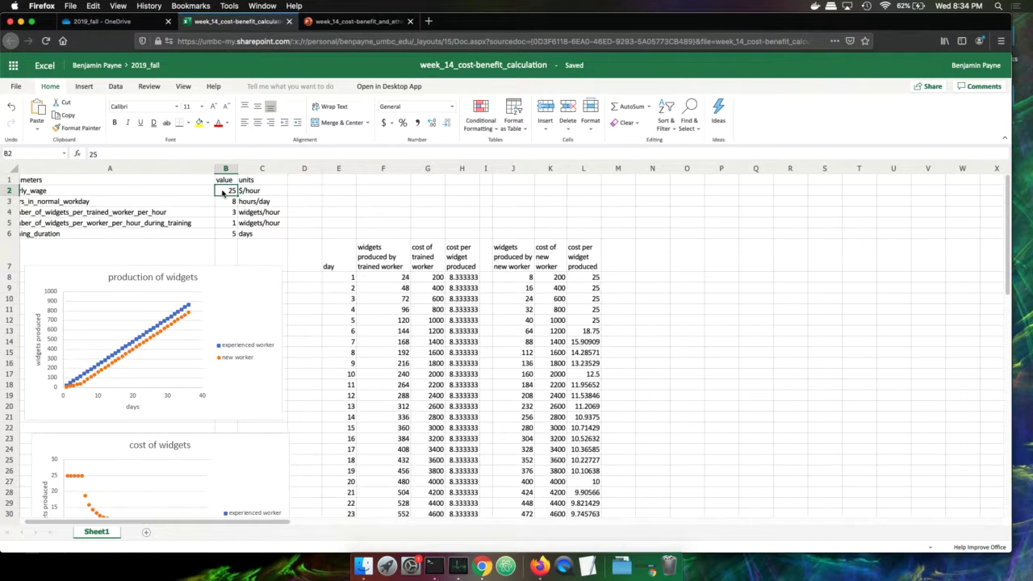
type("20")
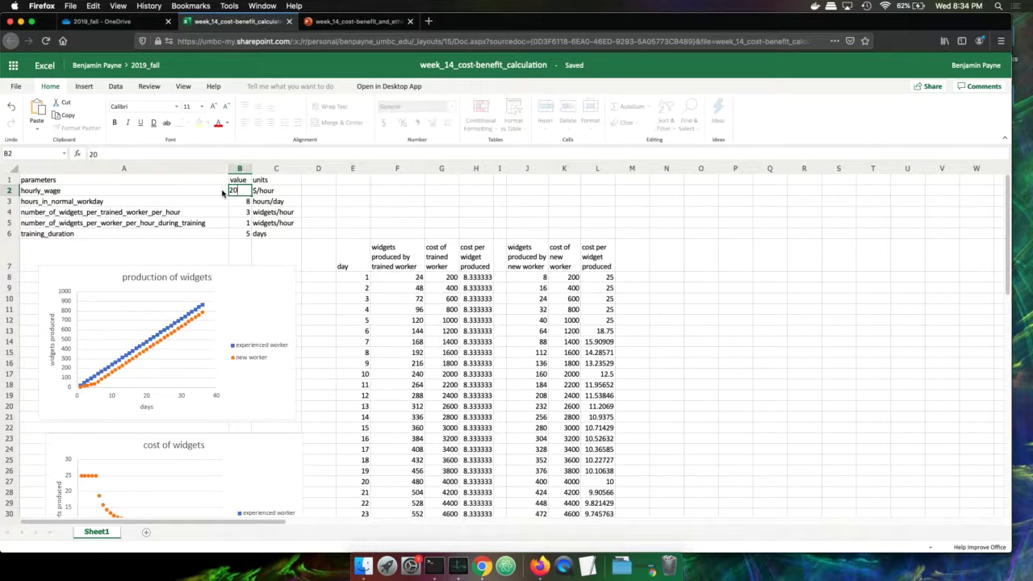
key("Return")
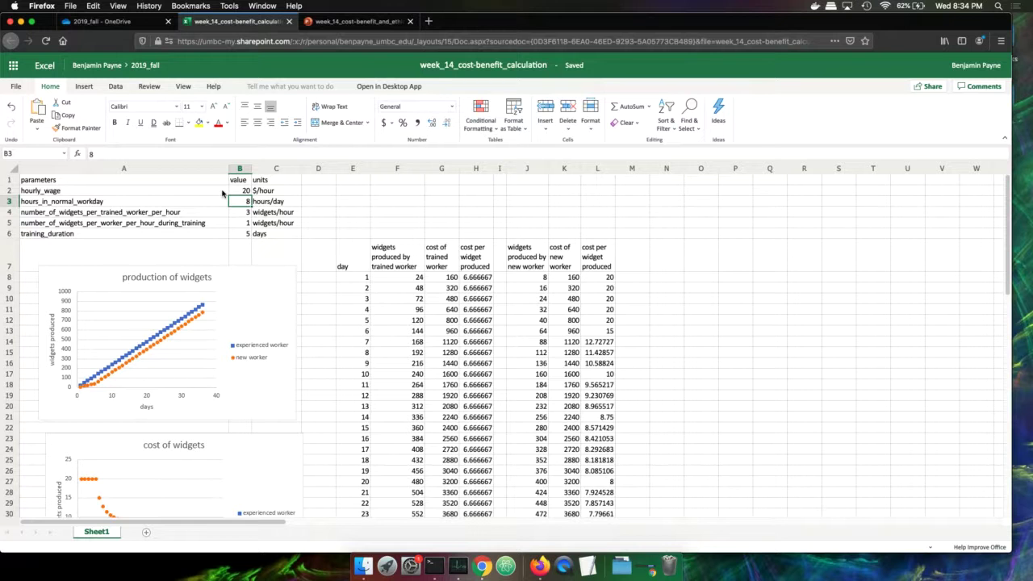
Switch to the week_14_cost-benefit_and_ethics_class_notes presentation, start the slideshow from the demo slide and advance to Ethics and Legality.
key("super+Tab")
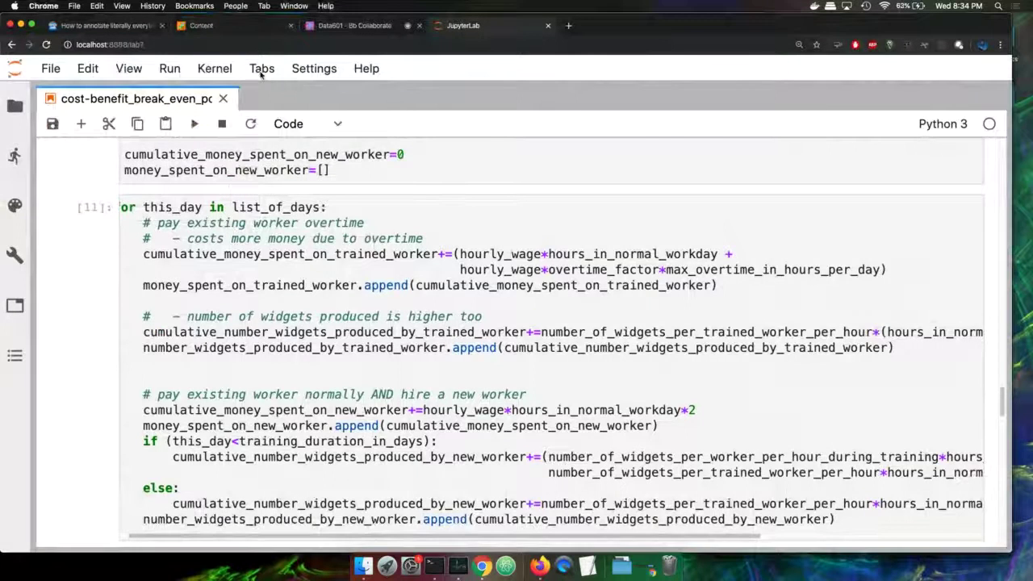
key("super+Tab")
key("ctrl+Tab")
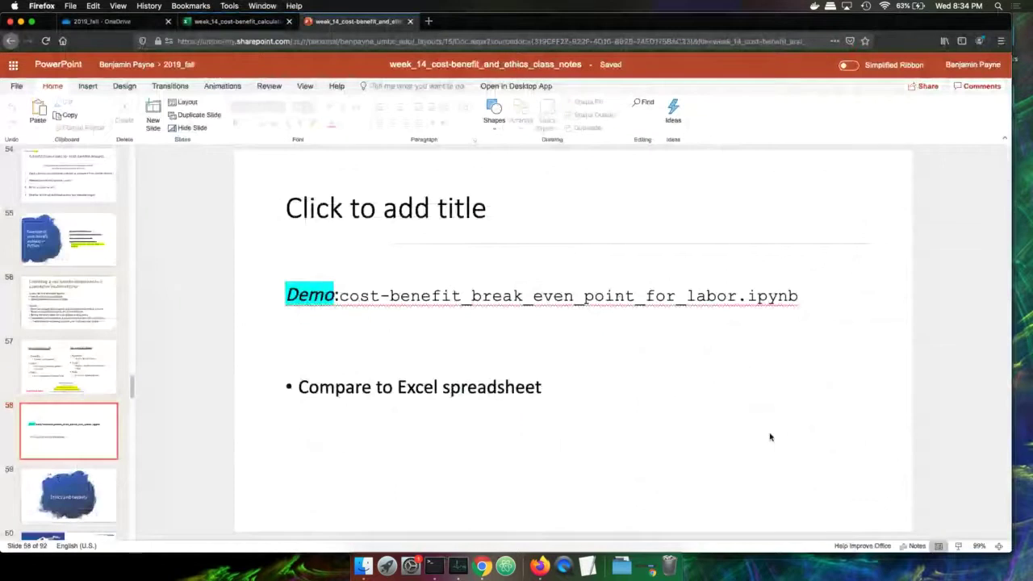
left_click(959, 548)
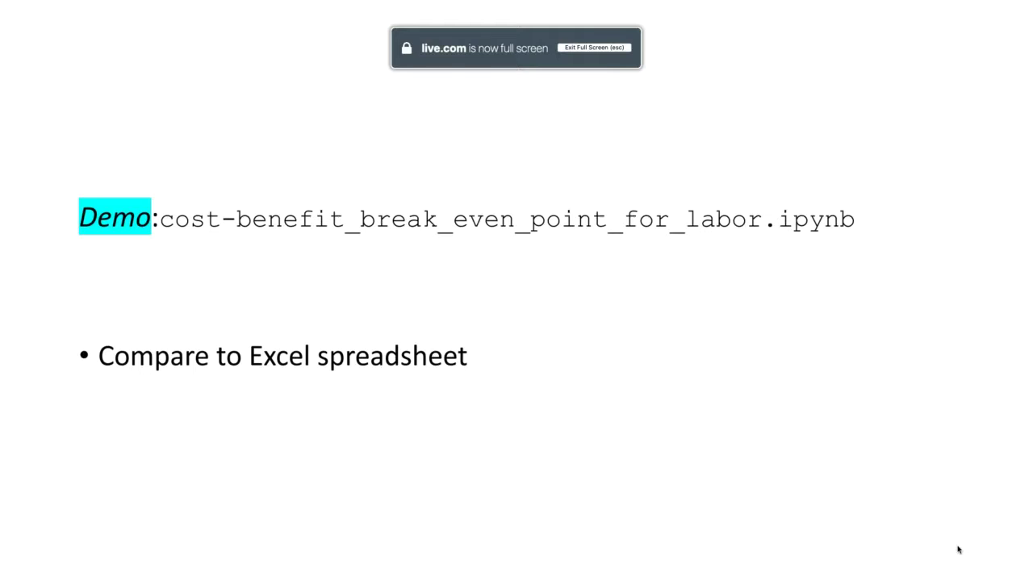
left_click(959, 550)
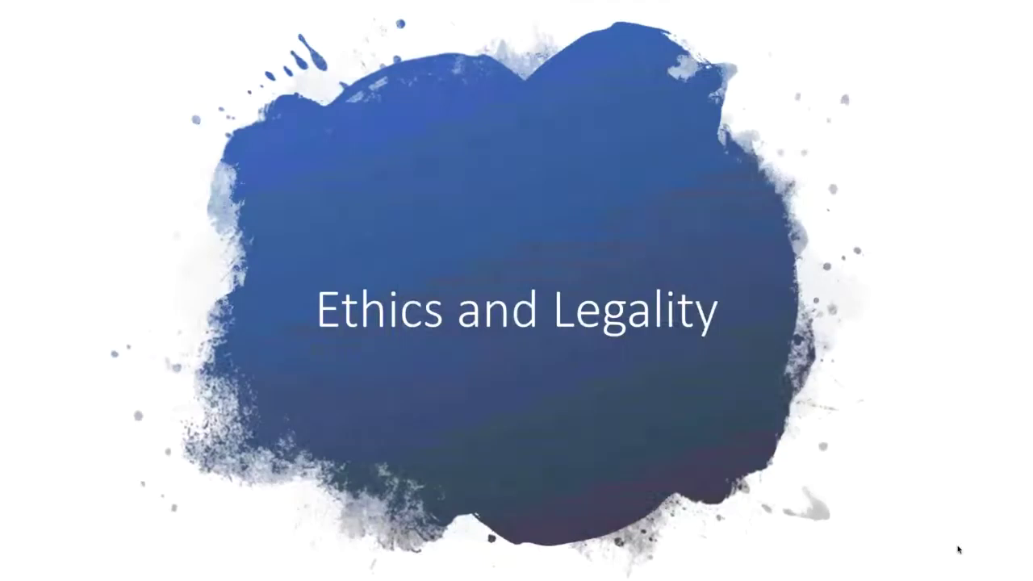